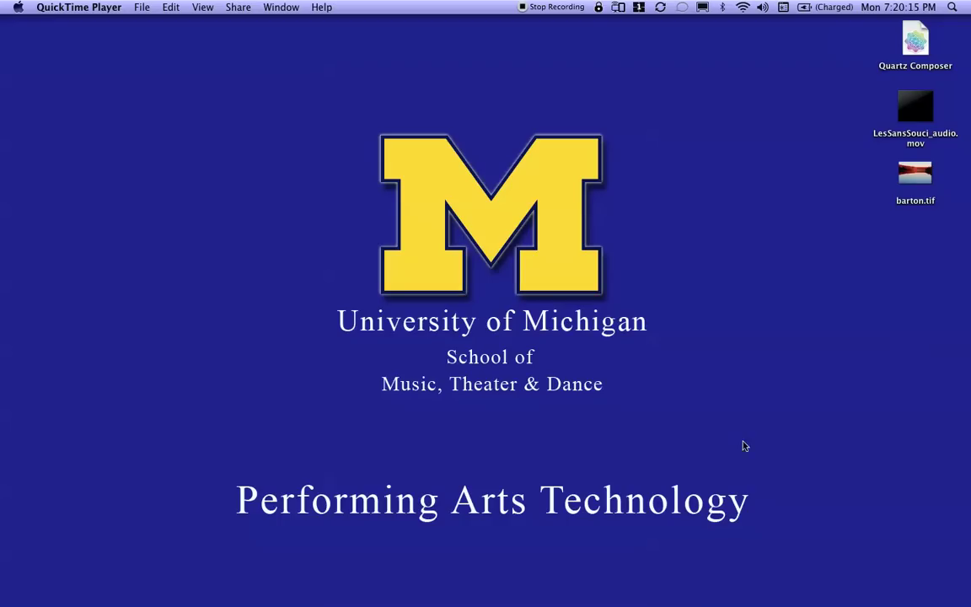
- Launch Quartz Composer with the Basic Composition template and move the Clear patch to the top-left
{"action": "left_click", "coordinate": [426, 591]}
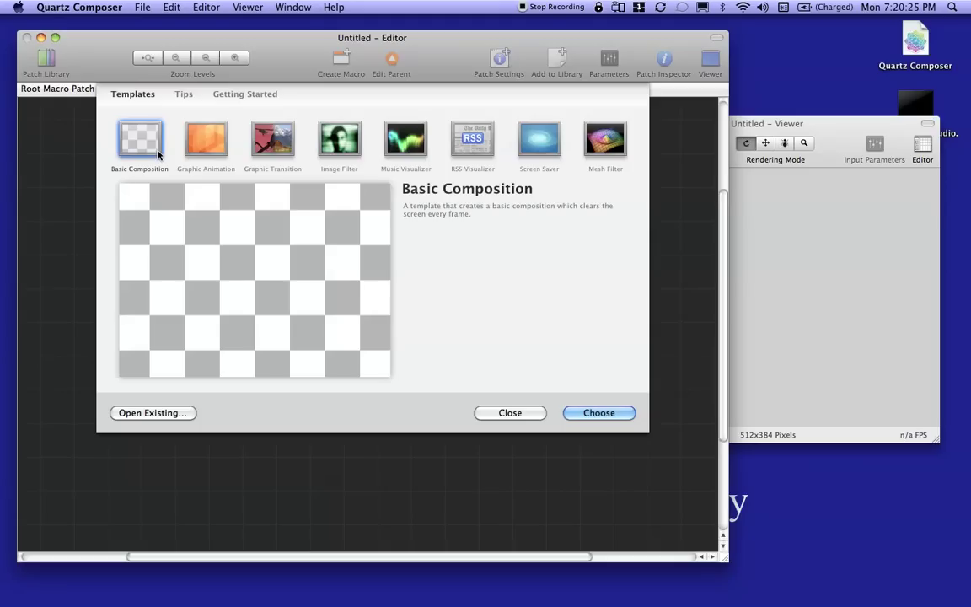
{"action": "left_click", "coordinate": [600, 413]}
{"action": "left_click", "coordinate": [391, 332]}
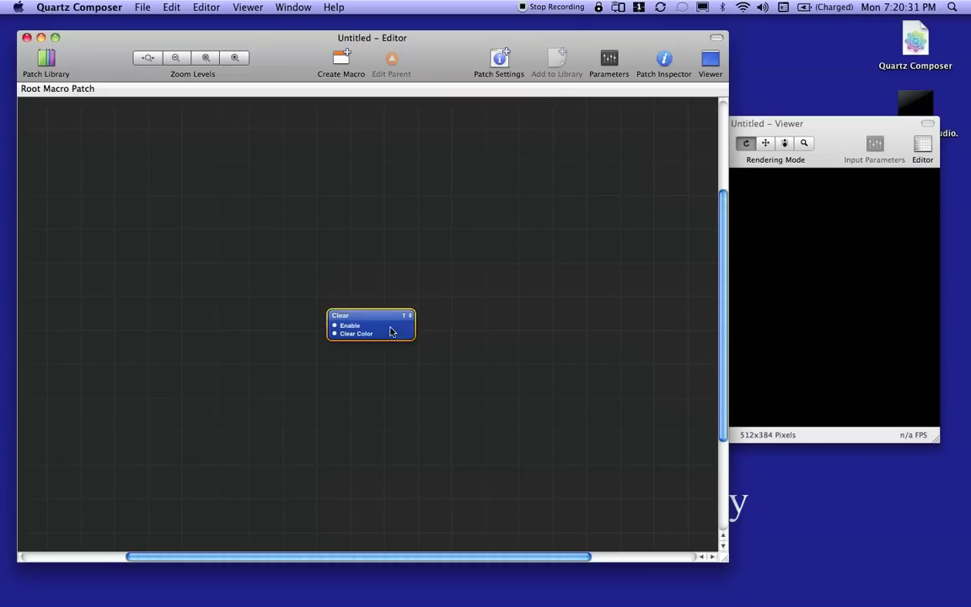
{"action": "left_click_drag", "start_coordinate": [390, 333], "coordinate": [110, 155]}
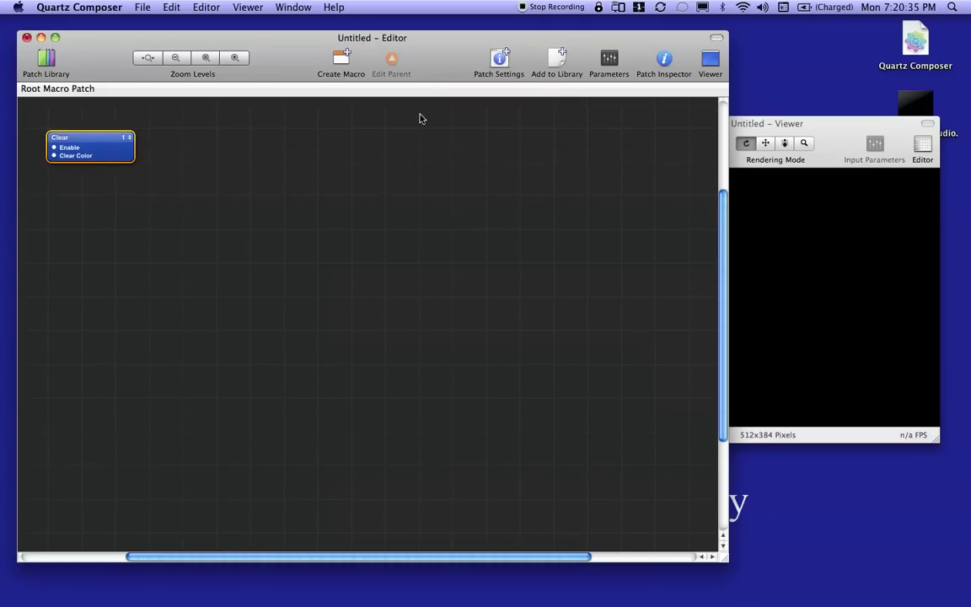
- Arrange the editor and viewer windows side by side, with the editor in front
{"action": "mouse_move", "coordinate": [433, 57]}
{"action": "left_mouse_down"}
{"action": "mouse_move", "coordinate": [481, 73]}
{"action": "mouse_move", "coordinate": [454, 90]}
{"action": "mouse_move", "coordinate": [417, 63]}
{"action": "mouse_move", "coordinate": [424, 39]}
{"action": "left_mouse_up"}
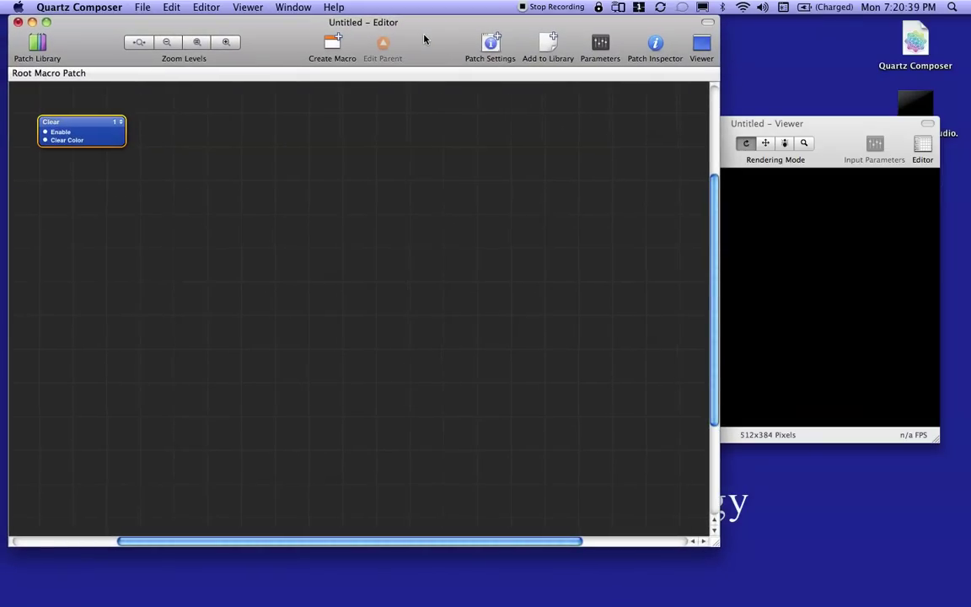
{"action": "left_click", "coordinate": [829, 133]}
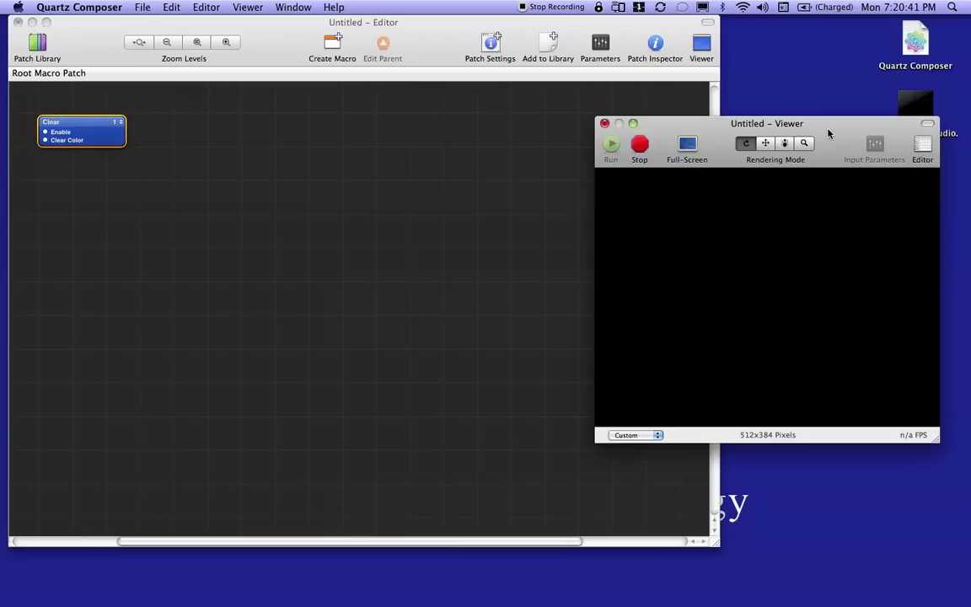
{"action": "left_click_drag", "start_coordinate": [829, 133], "coordinate": [858, 232]}
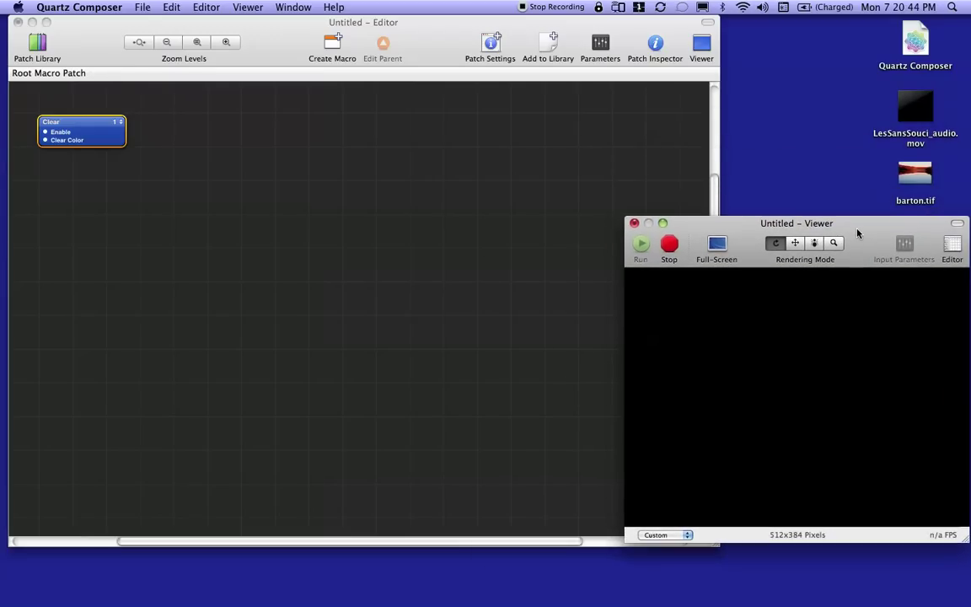
{"action": "left_click", "coordinate": [520, 327]}
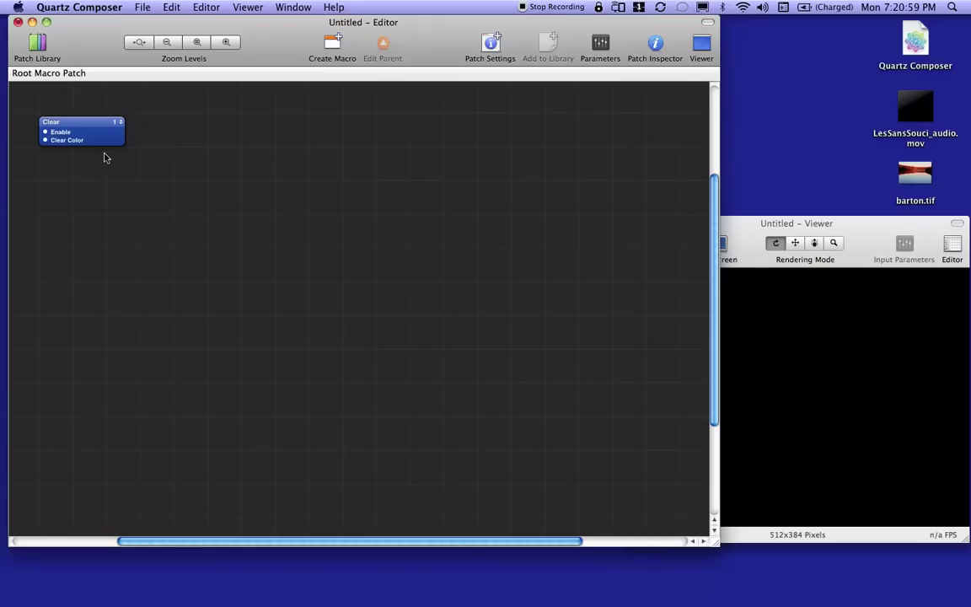
- Search the library for 'sphere', place a Sphere patch beside Clear, and recentre the viewer
{"action": "left_click", "coordinate": [34, 40]}
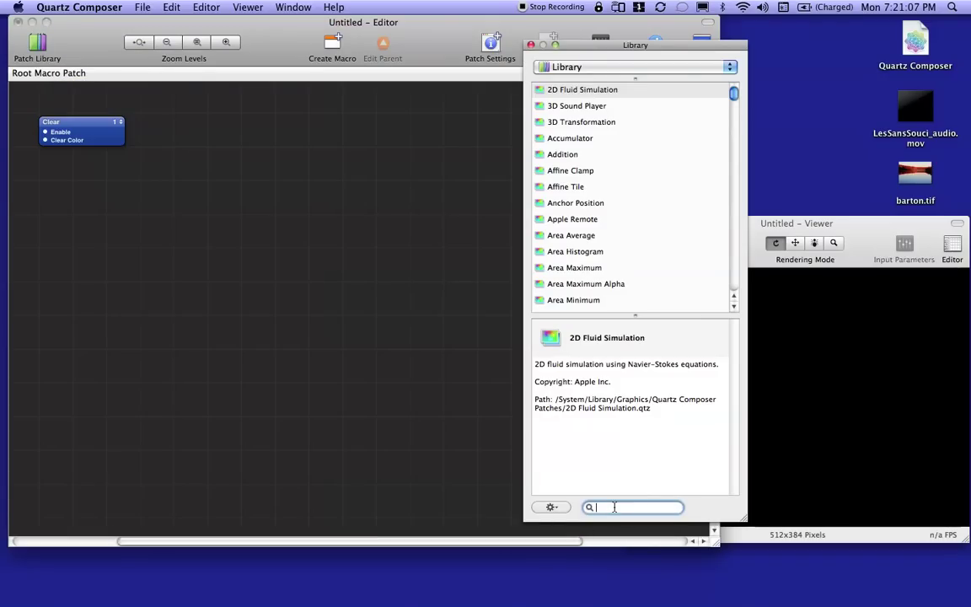
{"action": "type", "text": "sphere"}
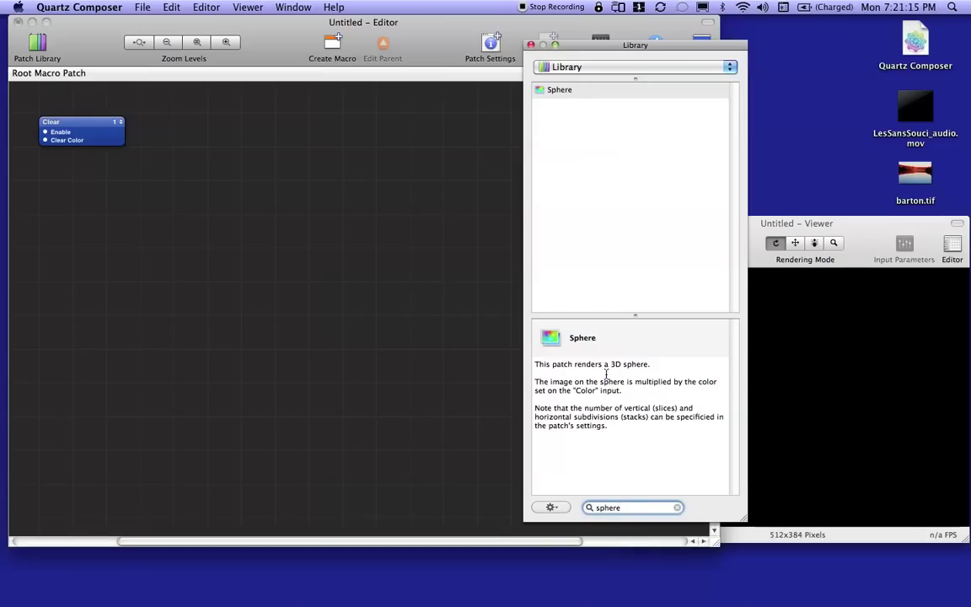
{"action": "left_click", "coordinate": [540, 92]}
{"action": "left_click_drag", "start_coordinate": [541, 93], "coordinate": [366, 234]}
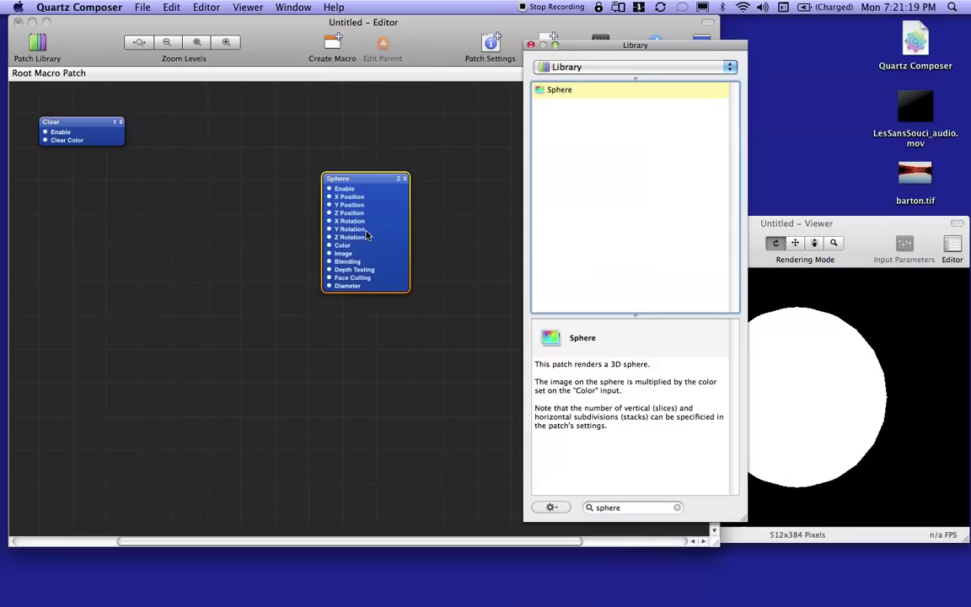
{"action": "left_click_drag", "start_coordinate": [384, 194], "coordinate": [424, 251]}
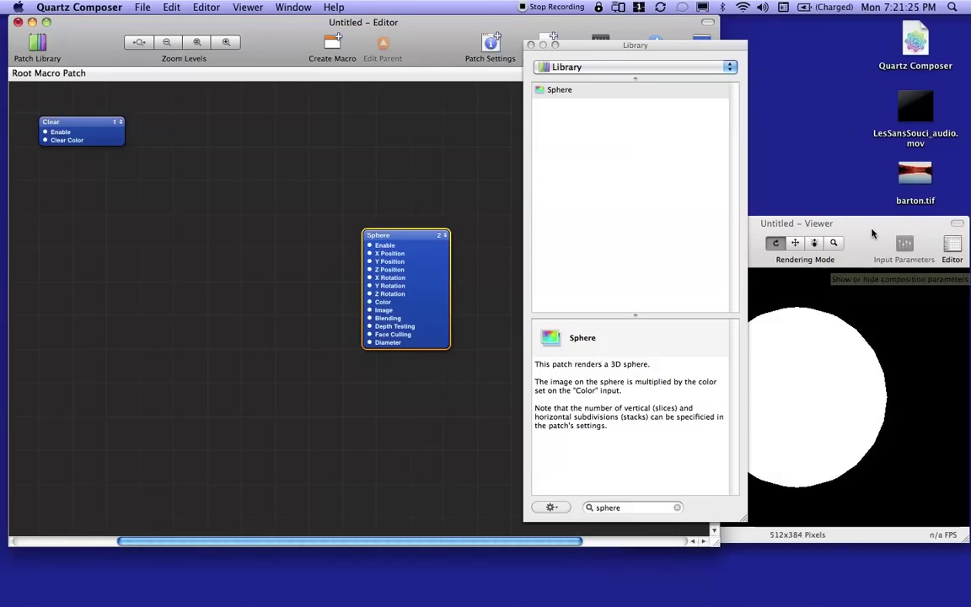
{"action": "mouse_move", "coordinate": [872, 235]}
{"action": "left_mouse_down"}
{"action": "mouse_move", "coordinate": [446, 175]}
{"action": "mouse_move", "coordinate": [362, 141]}
{"action": "mouse_move", "coordinate": [358, 177]}
{"action": "mouse_move", "coordinate": [885, 264]}
{"action": "mouse_move", "coordinate": [869, 239]}
{"action": "left_mouse_up"}
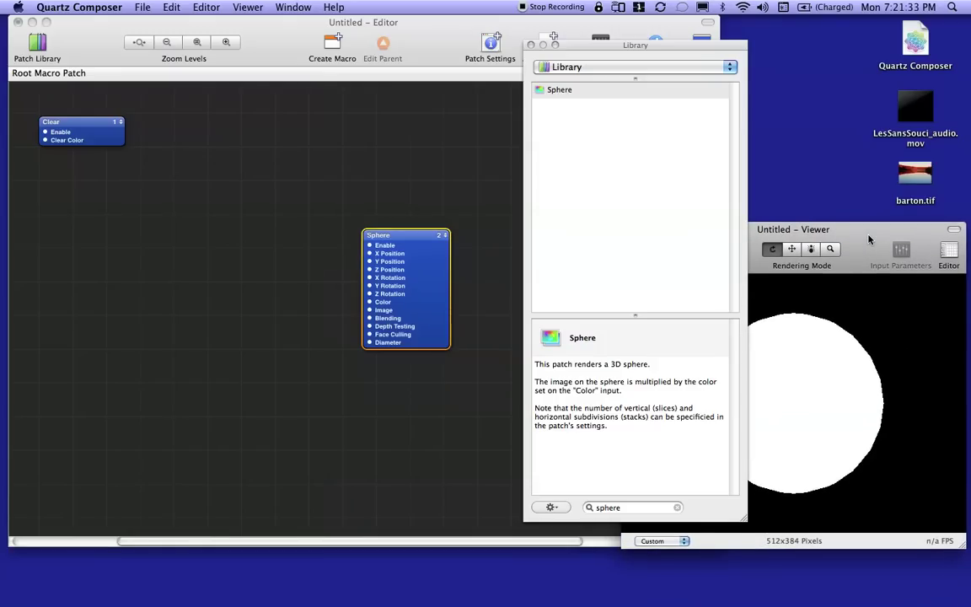
- Search the library for 'qc' and 'osc' and drop the qcOSC patch left of the Sphere
{"action": "left_click", "coordinate": [679, 509]}
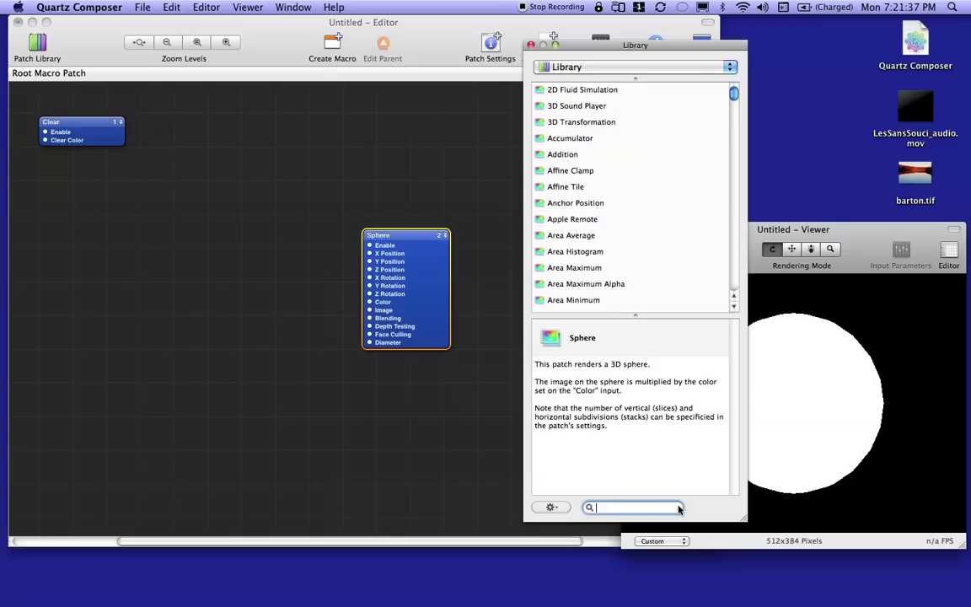
{"action": "type", "text": "qc"}
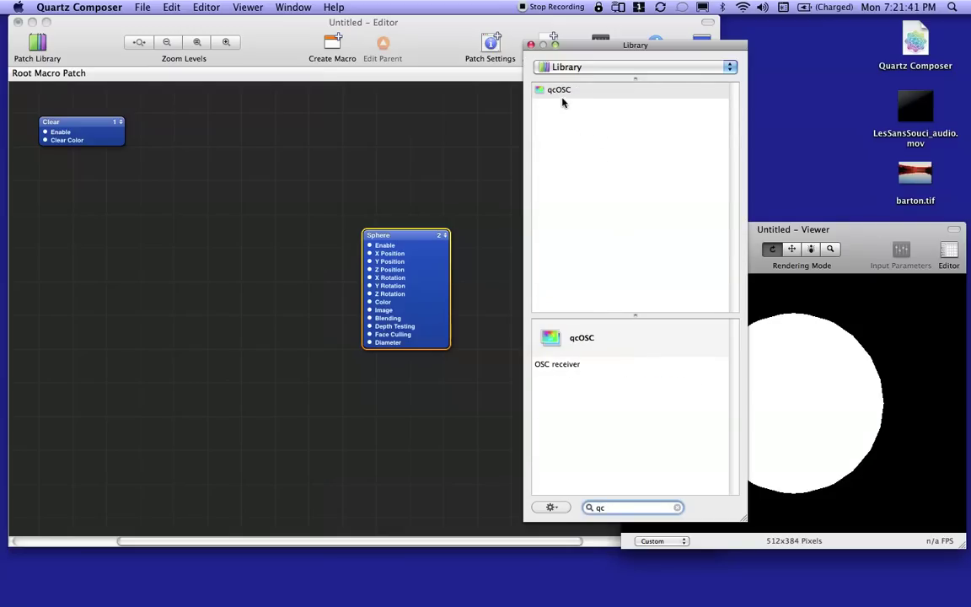
{"action": "left_click_drag", "start_coordinate": [560, 92], "coordinate": [211, 242]}
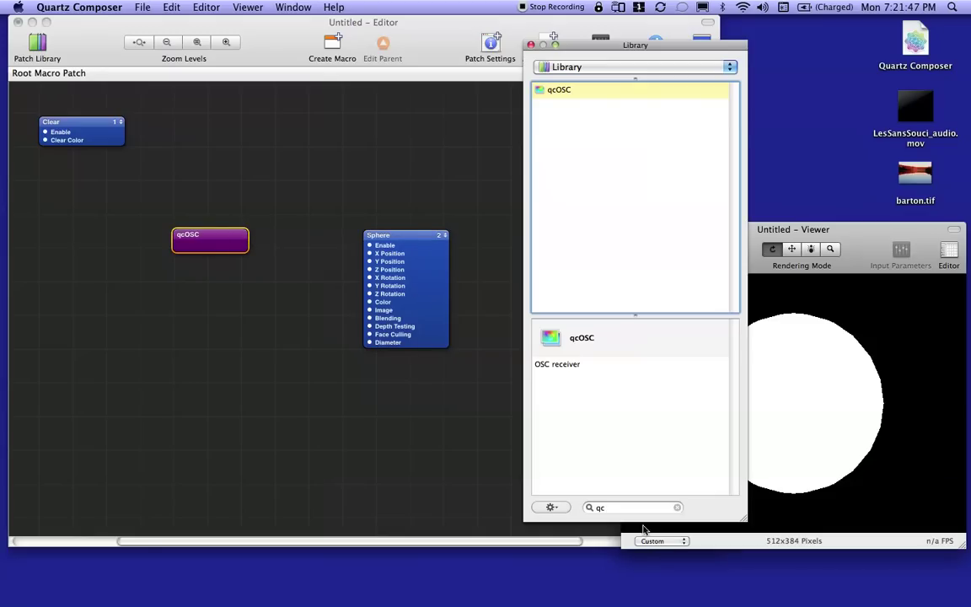
{"action": "left_click", "coordinate": [677, 508]}
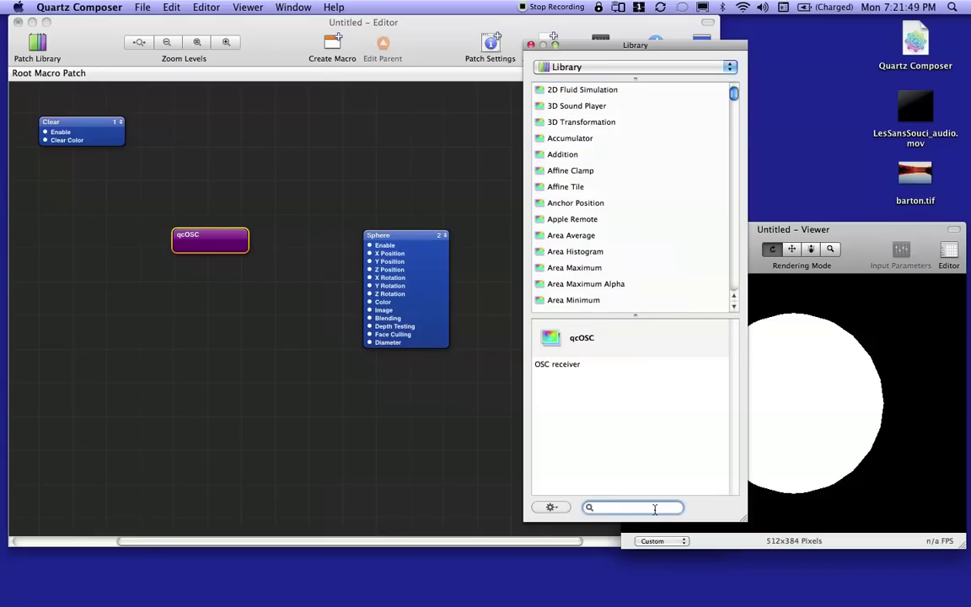
{"action": "type", "text": "osc"}
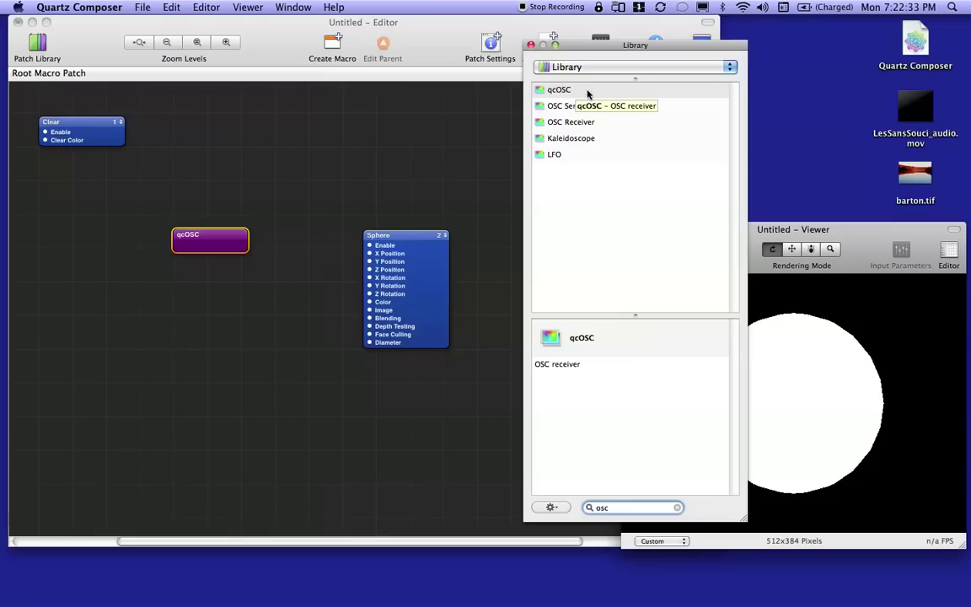
{"action": "left_click_drag", "start_coordinate": [232, 243], "coordinate": [253, 239]}
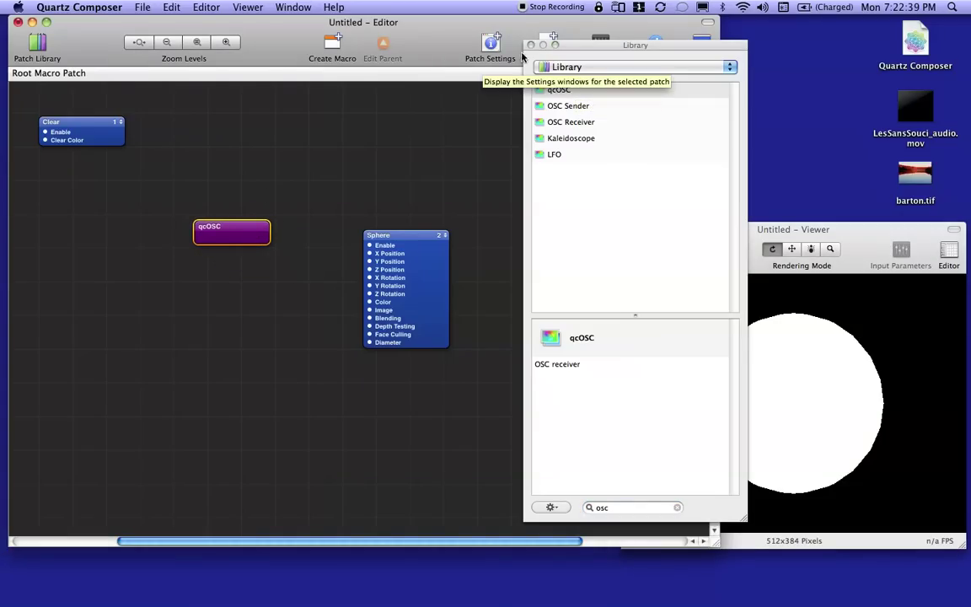
- Close the library and open the inspector for the selected qcOSC patch
{"action": "left_click", "coordinate": [532, 45]}
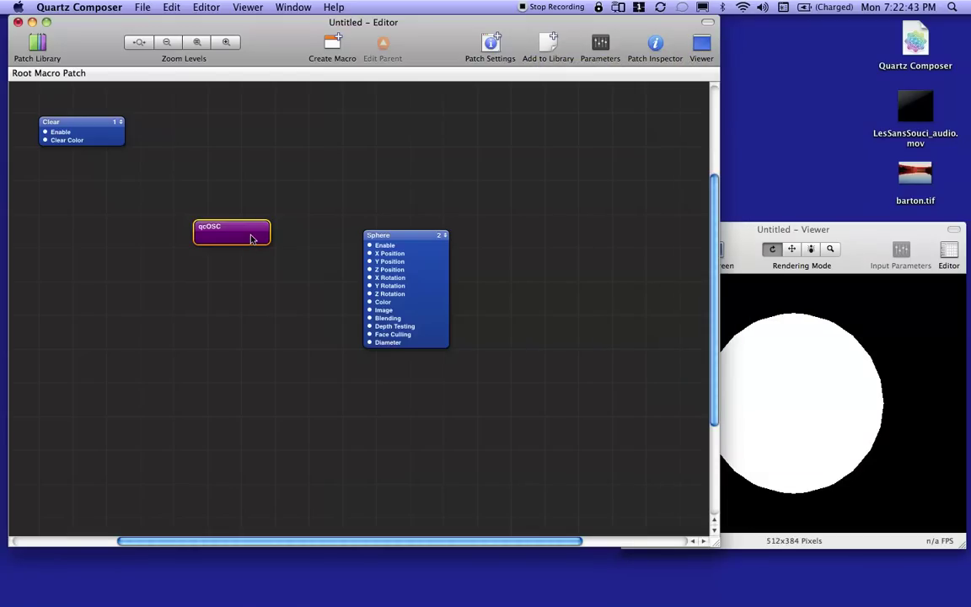
{"action": "left_click_drag", "start_coordinate": [250, 239], "coordinate": [255, 232]}
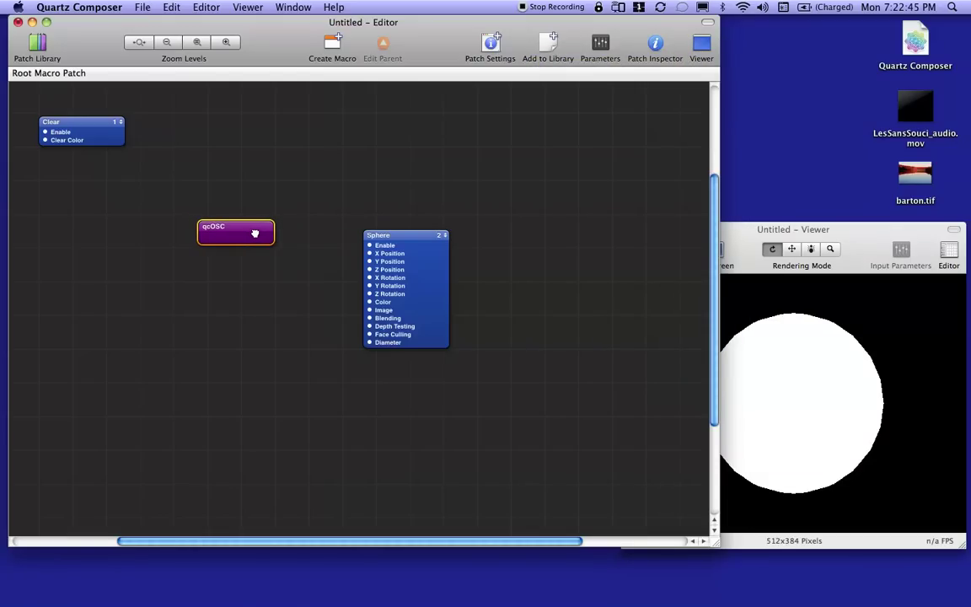
{"action": "left_click", "coordinate": [654, 48]}
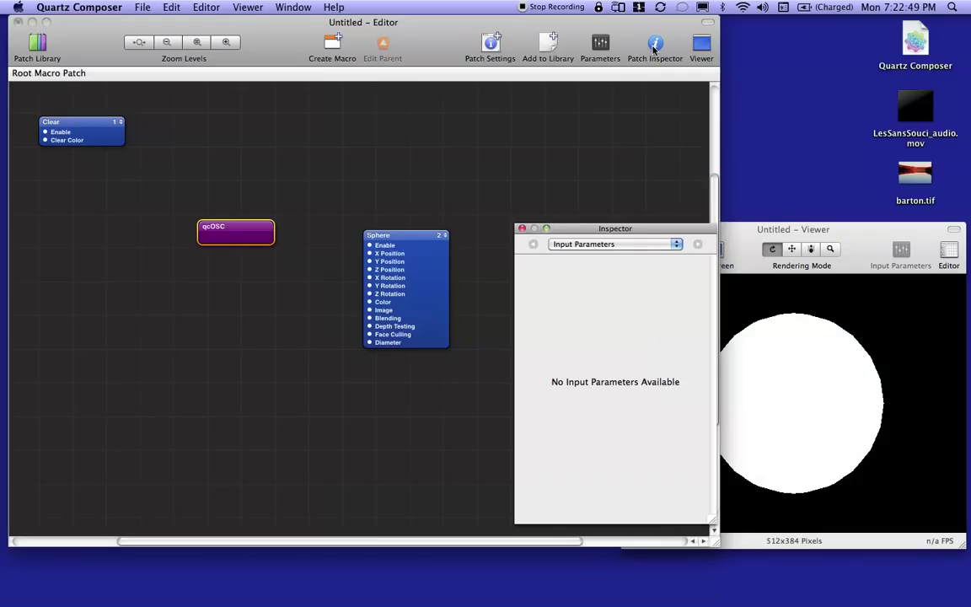
{"action": "left_click_drag", "start_coordinate": [596, 231], "coordinate": [573, 171]}
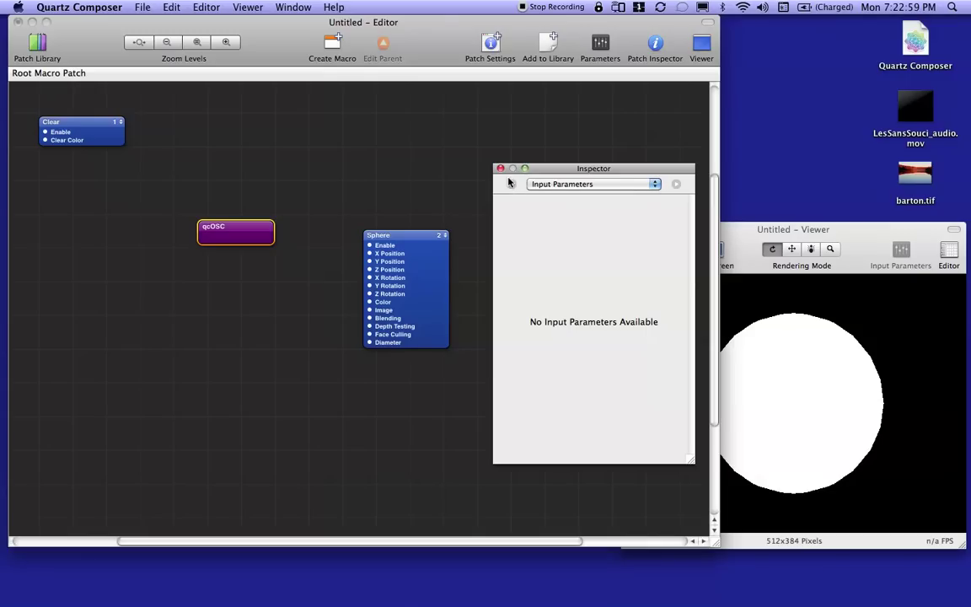
- On the qcOSC Settings page, set the listening port to 2000
{"action": "left_click", "coordinate": [675, 186]}
{"action": "left_click", "coordinate": [675, 186]}
{"action": "left_click", "coordinate": [675, 186]}
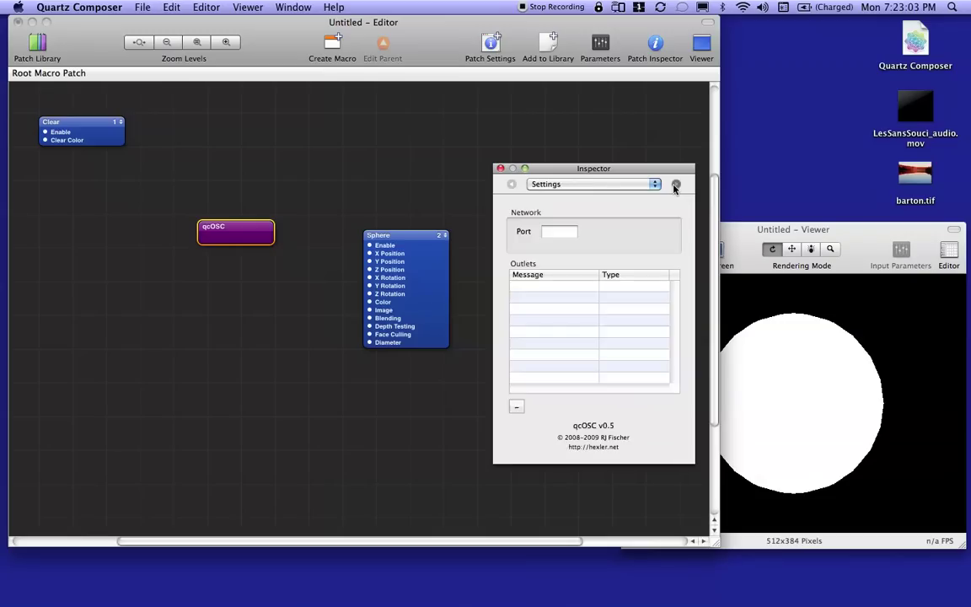
{"action": "left_click", "coordinate": [676, 184]}
{"action": "left_click", "coordinate": [653, 185]}
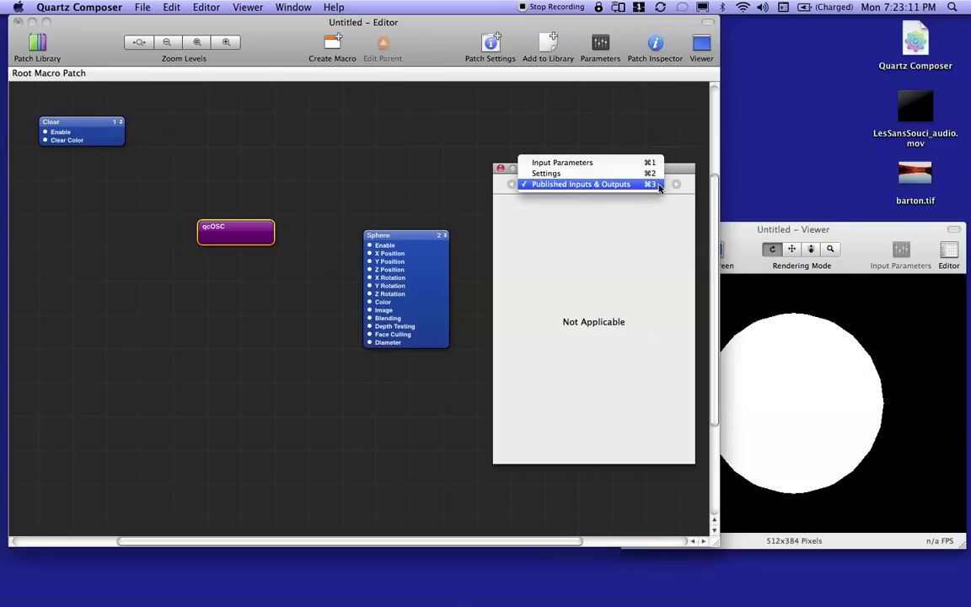
{"action": "left_click", "coordinate": [577, 174]}
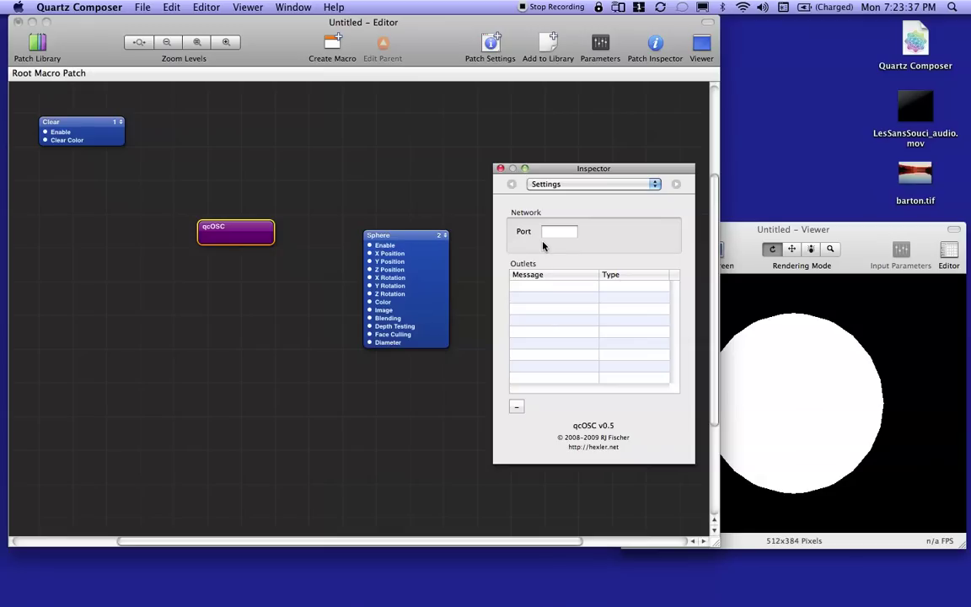
{"action": "left_click", "coordinate": [548, 232]}
{"action": "type", "text": "2000"}
{"action": "double_click", "coordinate": [573, 231]}
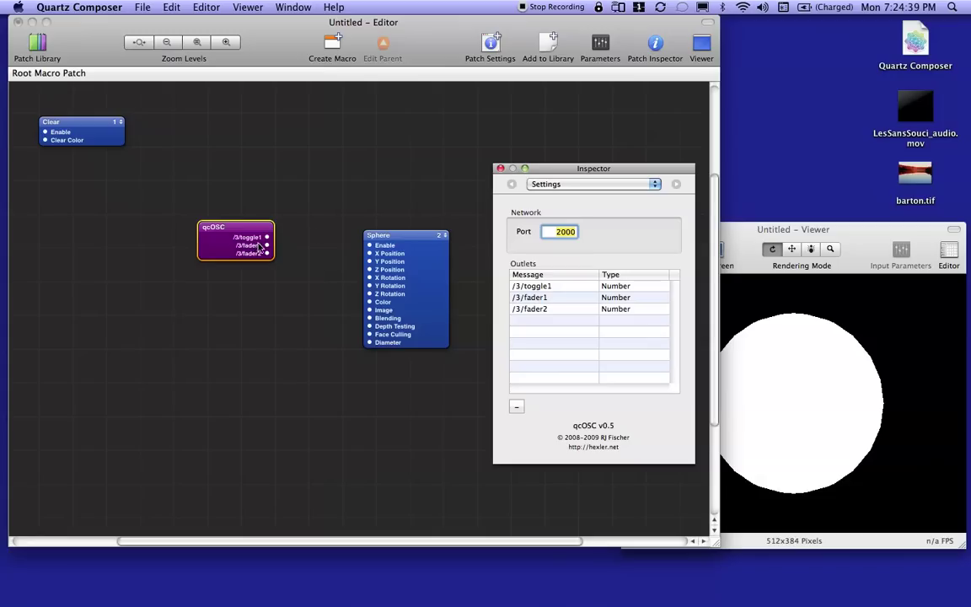
- Close the inspector, nudge the Sphere up, and wire /3/toggle1 to its Enable input
{"action": "left_click", "coordinate": [500, 171]}
{"action": "left_click_drag", "start_coordinate": [445, 263], "coordinate": [452, 245]}
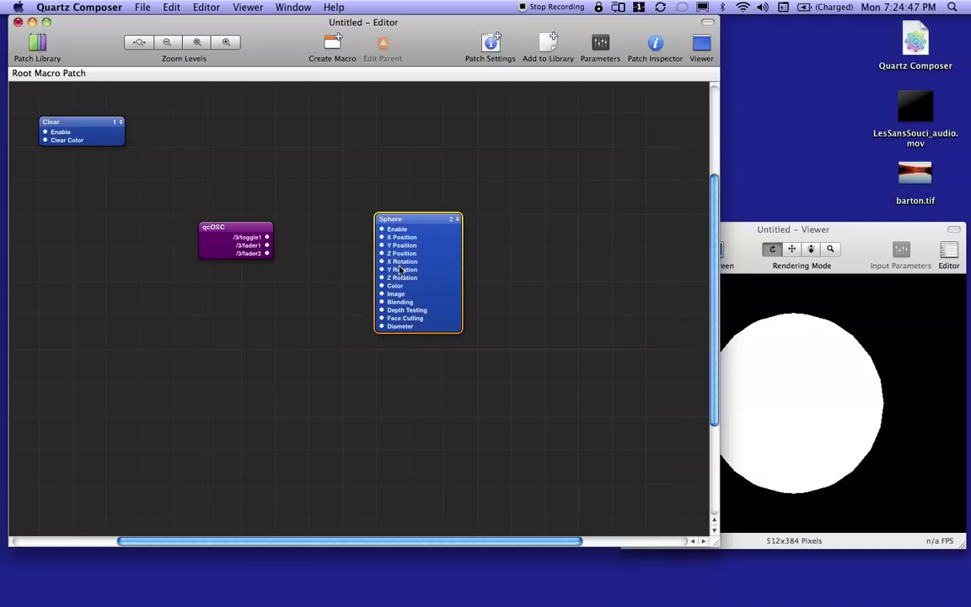
{"action": "mouse_move", "coordinate": [402, 270]}
{"action": "mouse_move", "coordinate": [267, 241]}
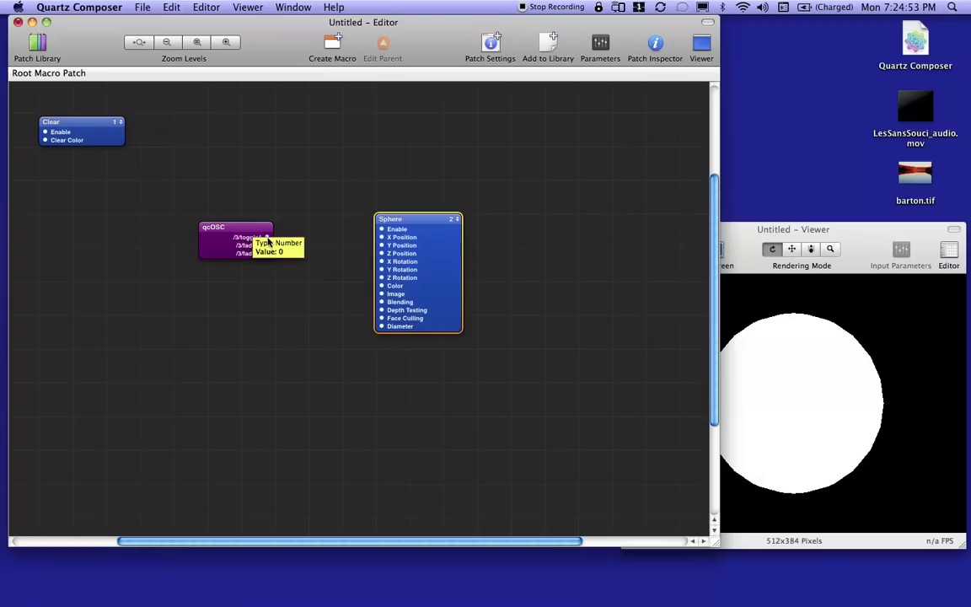
{"action": "left_click_drag", "start_coordinate": [267, 240], "coordinate": [382, 232]}
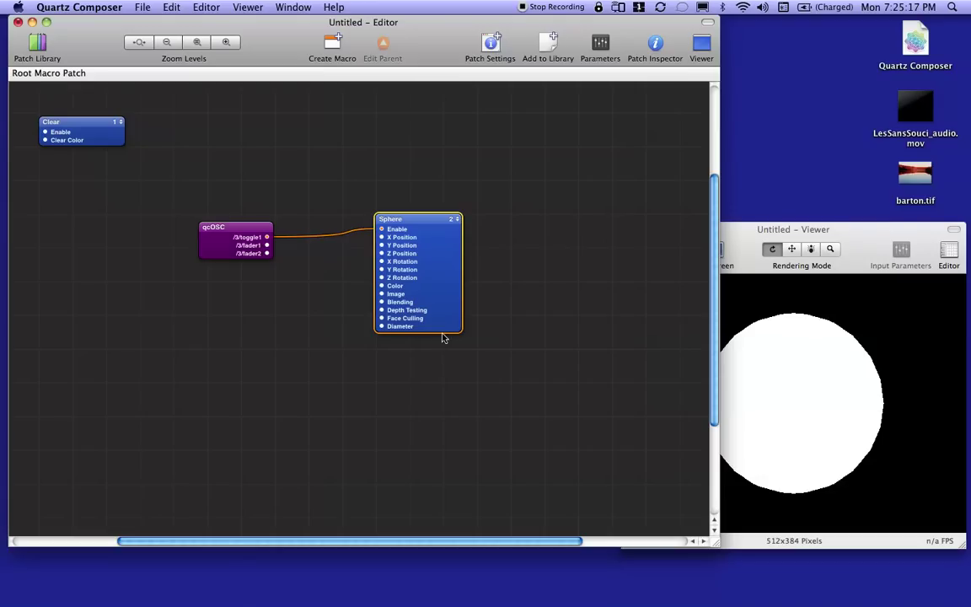
- Wire /3/fader1 to the Sphere's X Position and /3/fader2 to its Diameter
{"action": "left_click_drag", "start_coordinate": [267, 245], "coordinate": [381, 239]}
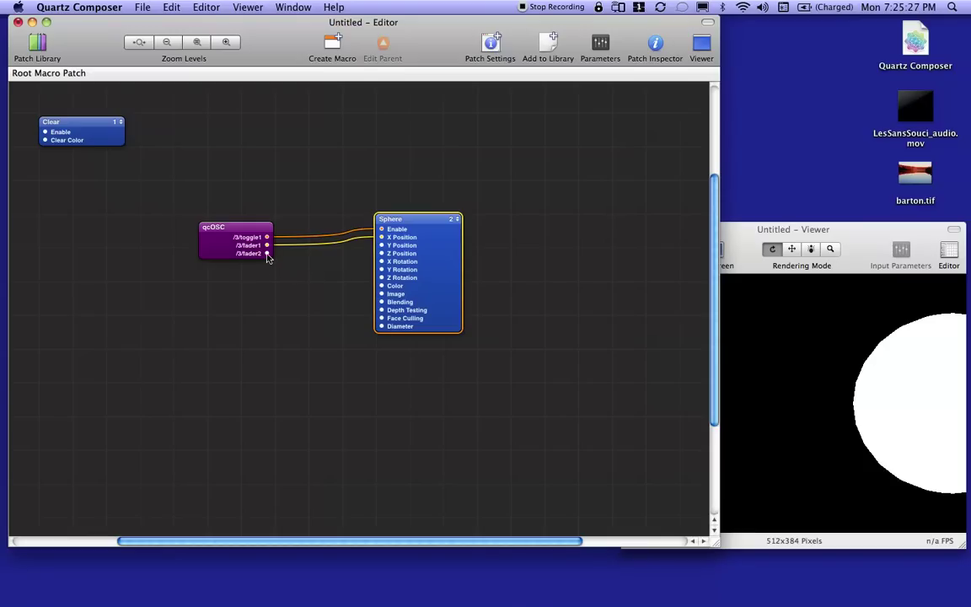
{"action": "left_click_drag", "start_coordinate": [266, 255], "coordinate": [381, 328]}
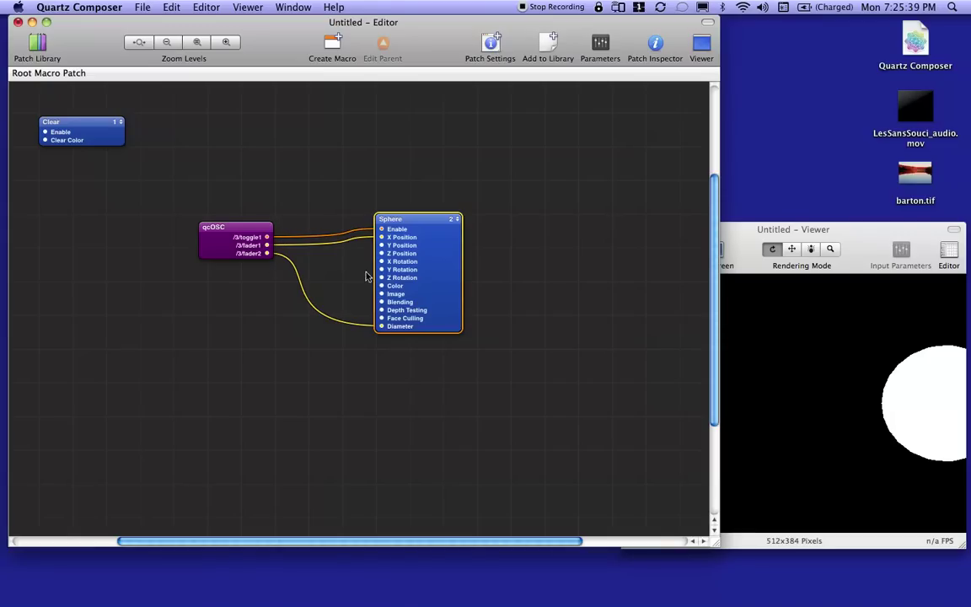
{"action": "left_click", "coordinate": [752, 344]}
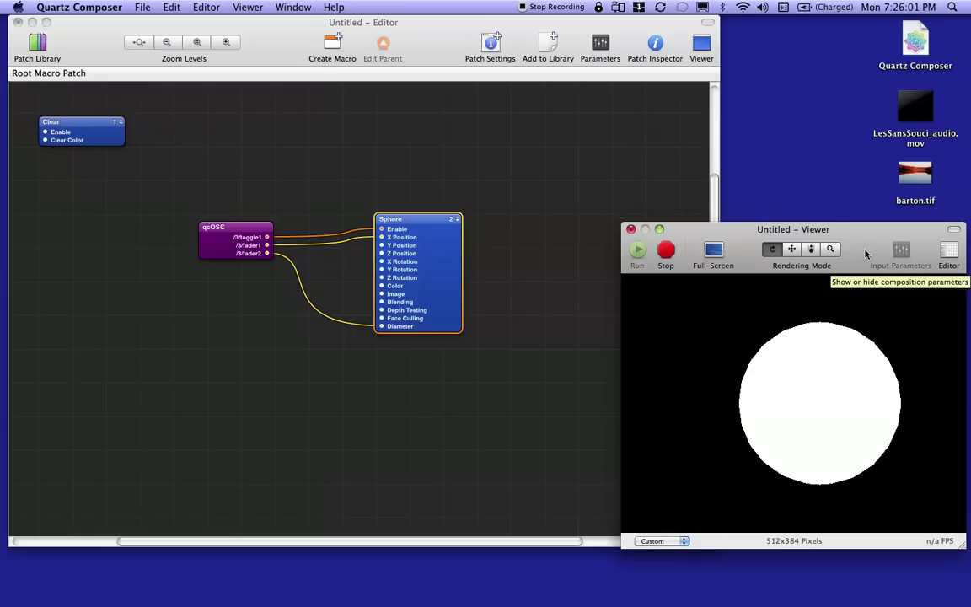
- Nudge the viewer window back into place to see the sphere centred
{"action": "mouse_move", "coordinate": [777, 226]}
{"action": "left_mouse_down"}
{"action": "mouse_move", "coordinate": [774, 193]}
{"action": "mouse_move", "coordinate": [773, 218]}
{"action": "left_mouse_up"}
{"action": "left_click_drag", "start_coordinate": [862, 241], "coordinate": [856, 254]}
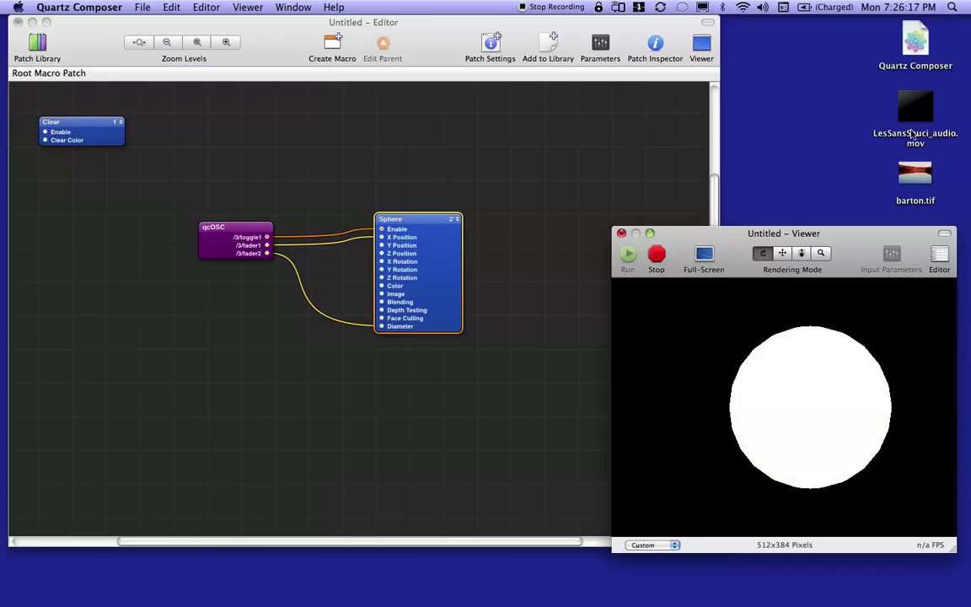
- Drop LesSansSouci_audio.mov and barton.tif onto the canvas, placing barton below the movie patch
{"action": "left_click_drag", "start_coordinate": [874, 98], "coordinate": [905, 156]}
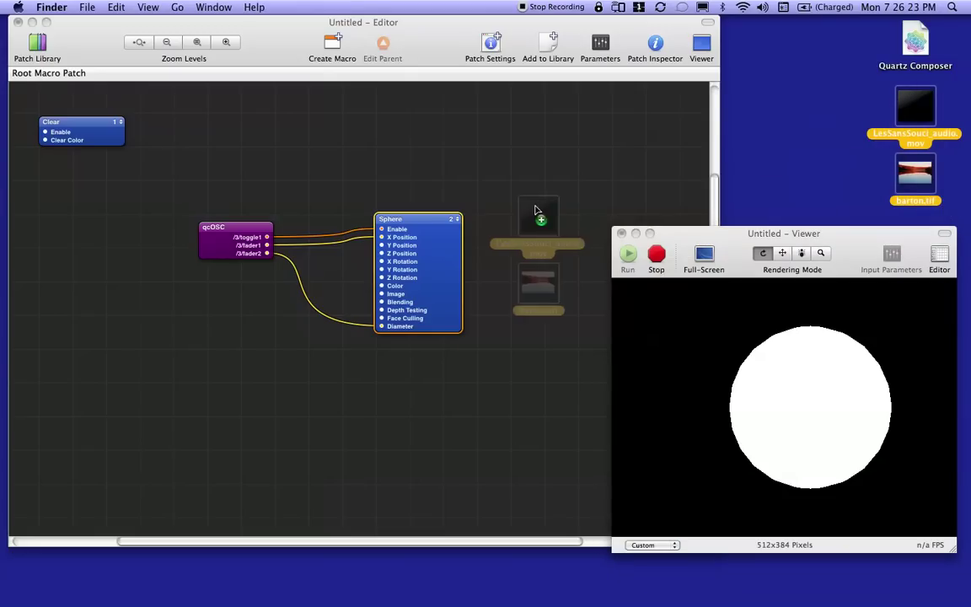
{"action": "left_click_drag", "start_coordinate": [536, 211], "coordinate": [173, 334]}
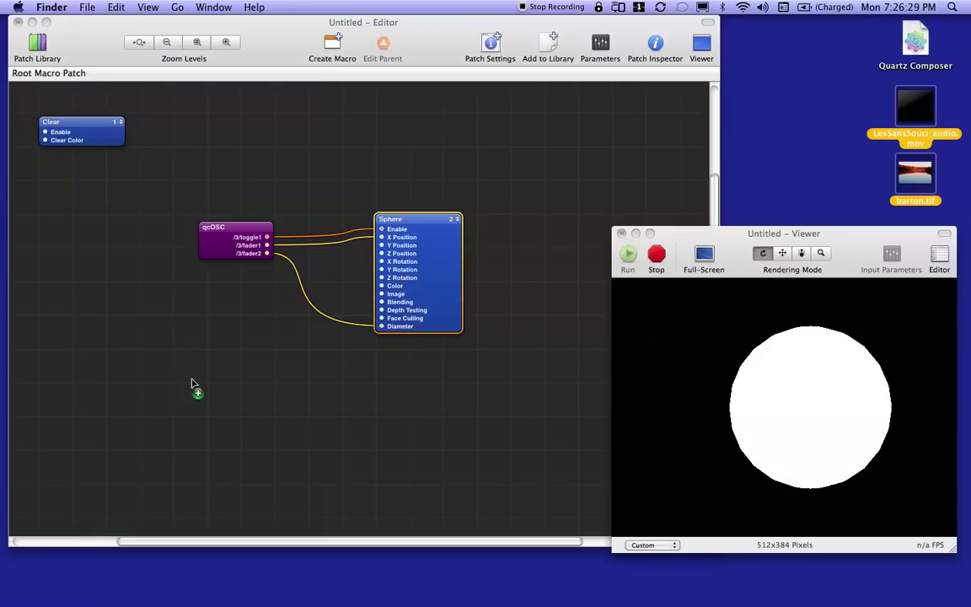
{"action": "left_click_drag", "start_coordinate": [192, 383], "coordinate": [261, 432]}
{"action": "left_click_drag", "start_coordinate": [262, 431], "coordinate": [261, 432]}
{"action": "left_click", "coordinate": [190, 348]}
{"action": "left_click_drag", "start_coordinate": [191, 348], "coordinate": [191, 381]}
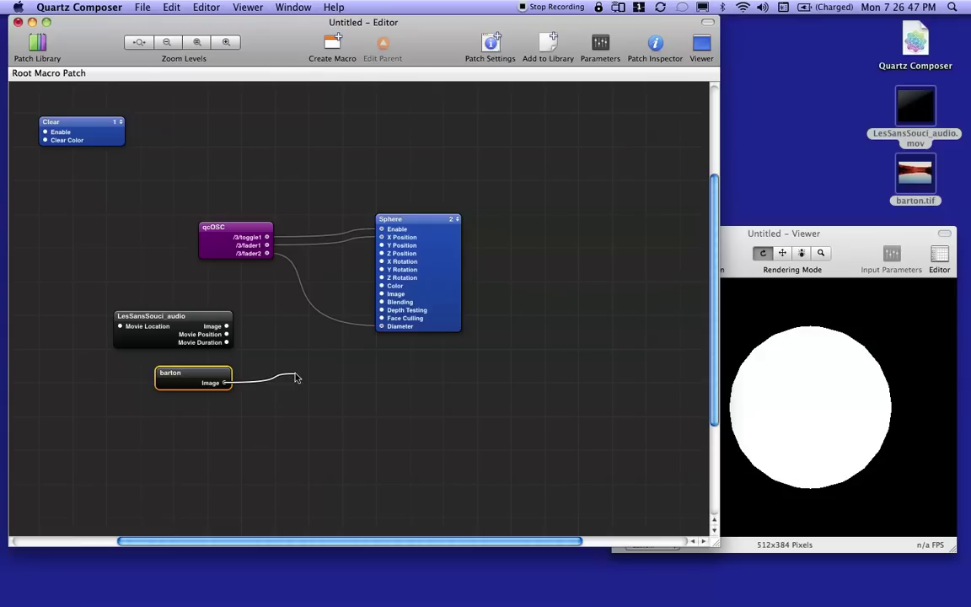
- Connect barton's Image output to the Sphere's Image input
{"action": "mouse_move", "coordinate": [296, 378]}
{"action": "left_mouse_down"}
{"action": "mouse_move", "coordinate": [360, 291]}
{"action": "mouse_move", "coordinate": [380, 296]}
{"action": "left_mouse_up"}
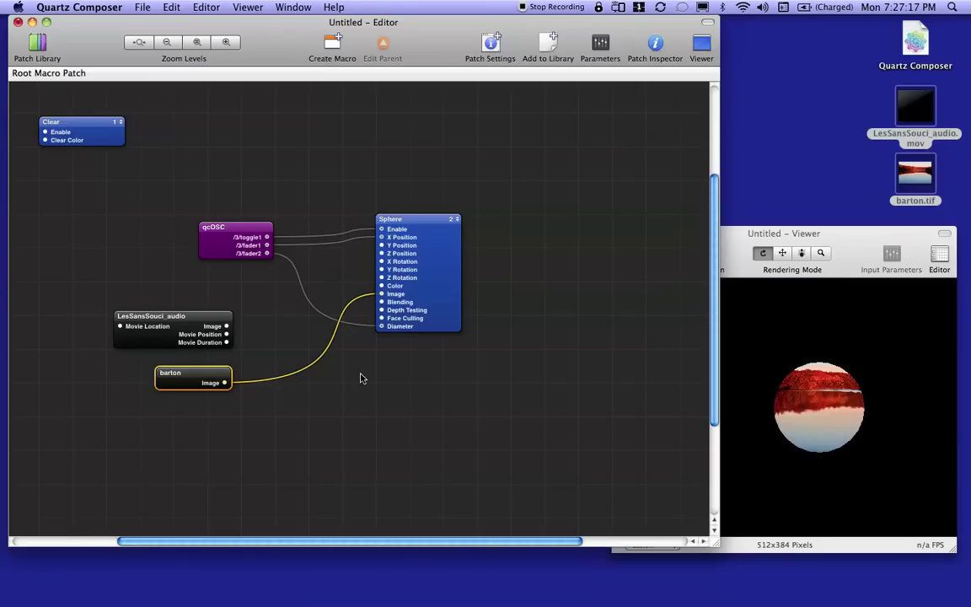
- Connect LesSansSouci_audio's Image output to the Sphere's Image input, replacing barton's link
{"action": "left_click_drag", "start_coordinate": [228, 324], "coordinate": [225, 308]}
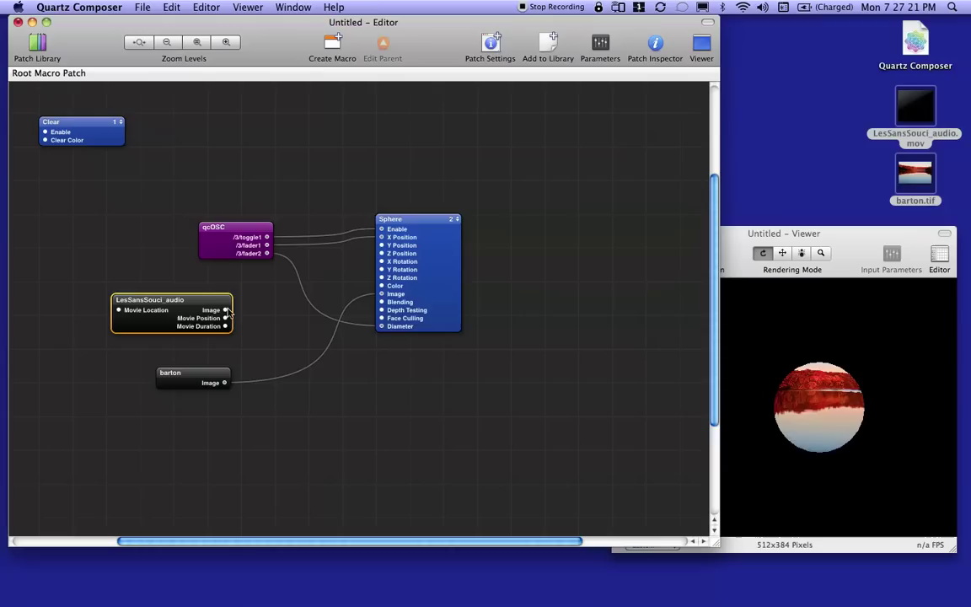
{"action": "left_click_drag", "start_coordinate": [240, 314], "coordinate": [258, 318]}
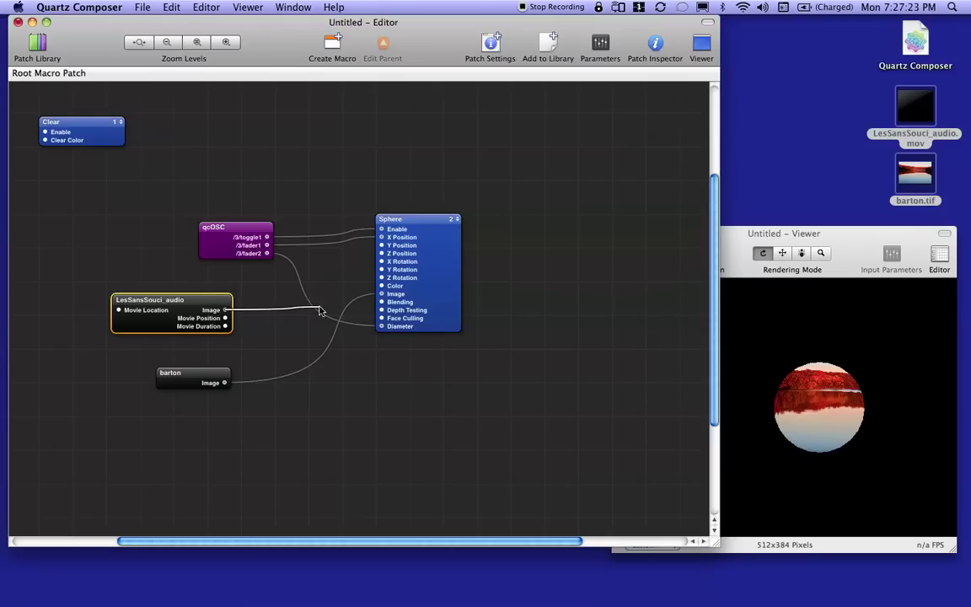
{"action": "left_click_drag", "start_coordinate": [319, 311], "coordinate": [381, 295]}
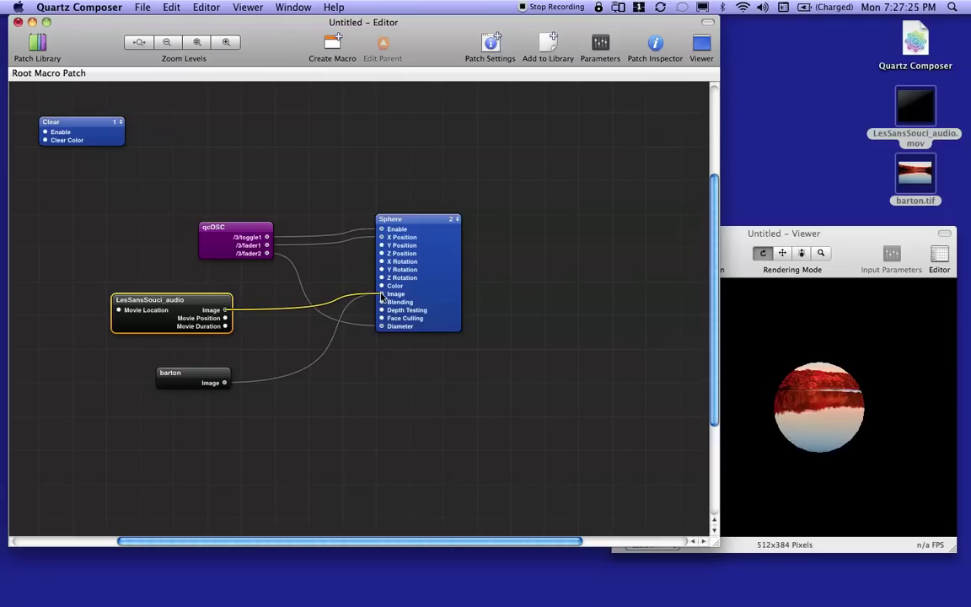
{"action": "left_click_drag", "start_coordinate": [381, 295], "coordinate": [381, 295]}
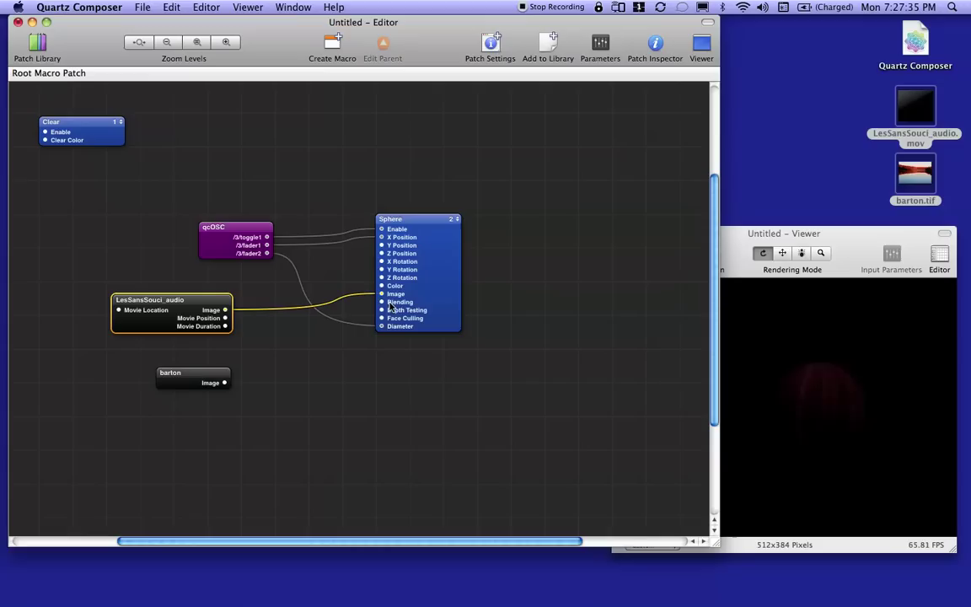
- Deselect the movie patch and bring the viewer forward to watch the movie-textured sphere
{"action": "left_click", "coordinate": [371, 349]}
{"action": "left_click", "coordinate": [783, 351]}
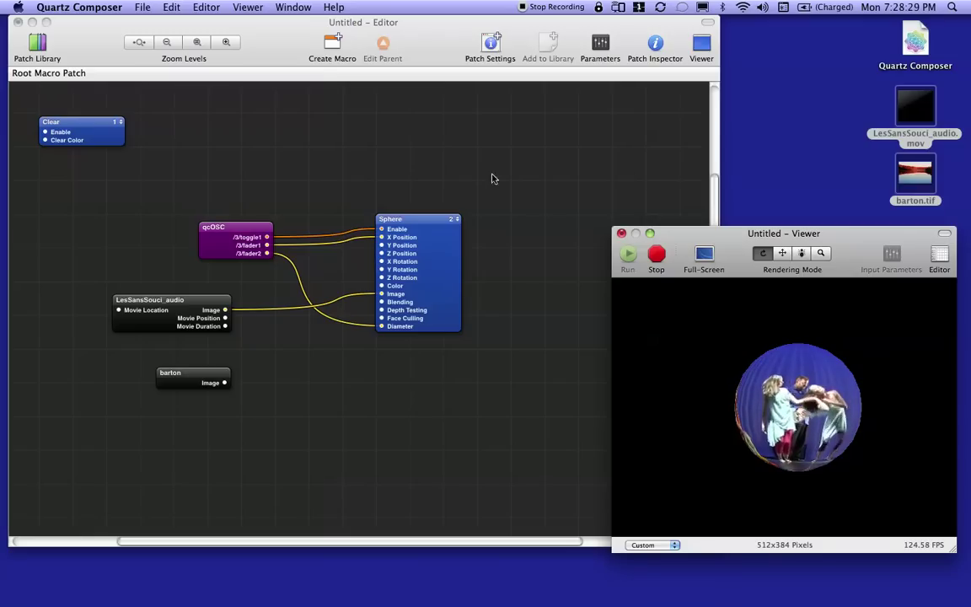
- Enable Asynchronous Mode in the LesSansSouci_audio movie patch's settings so its audio plays
{"action": "left_click", "coordinate": [395, 398]}
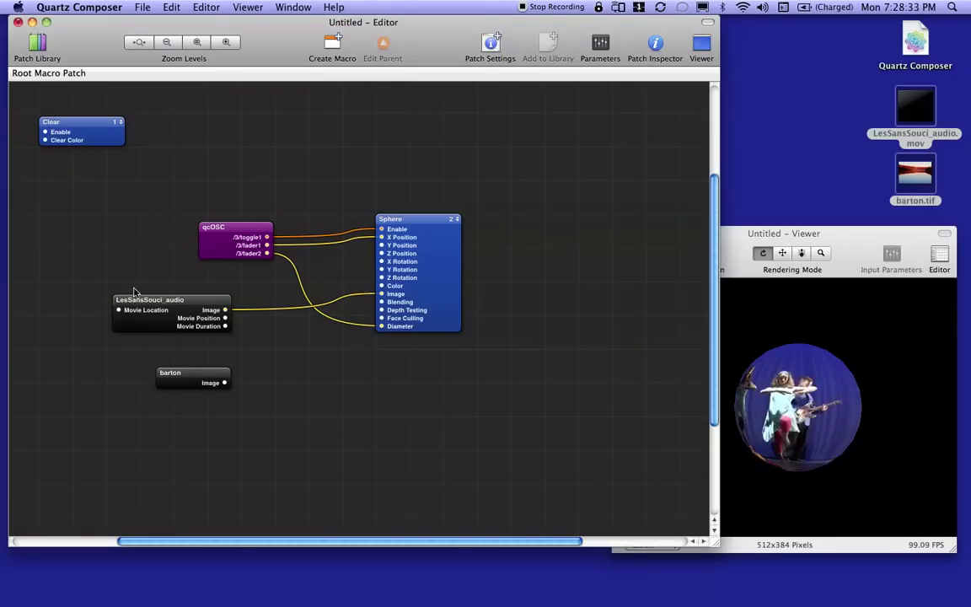
{"action": "left_click", "coordinate": [155, 309]}
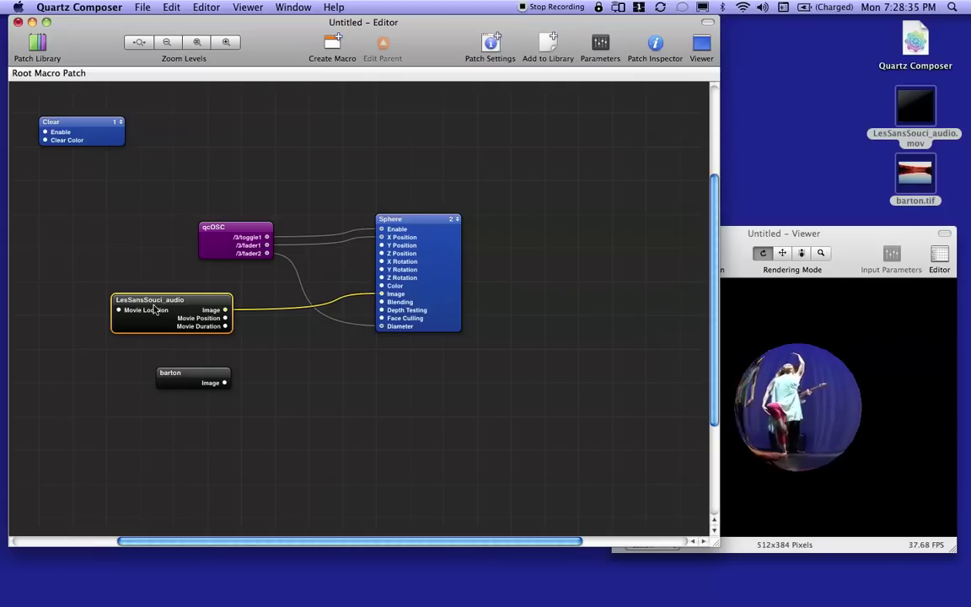
{"action": "left_click", "coordinate": [657, 47]}
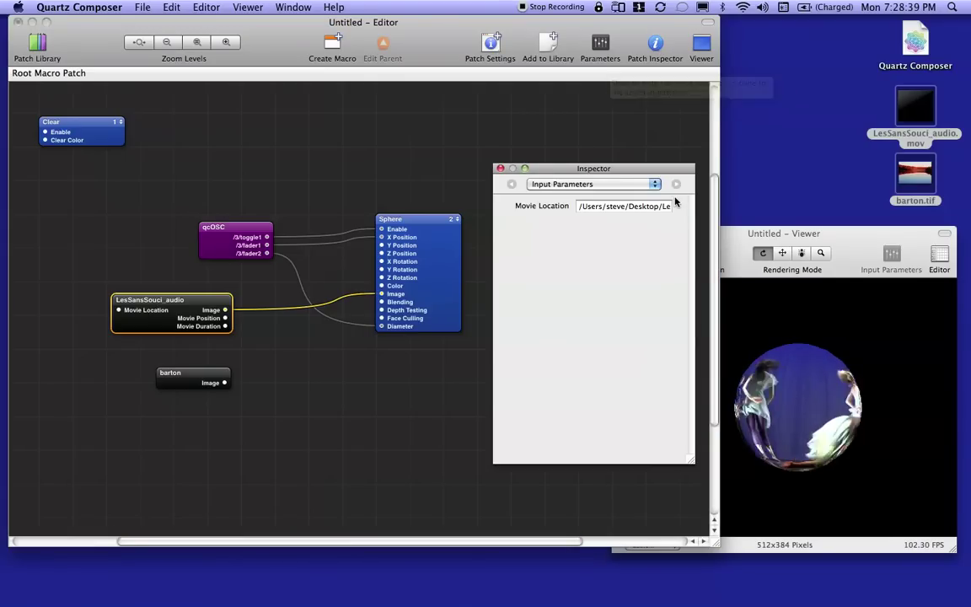
{"action": "left_click", "coordinate": [676, 185]}
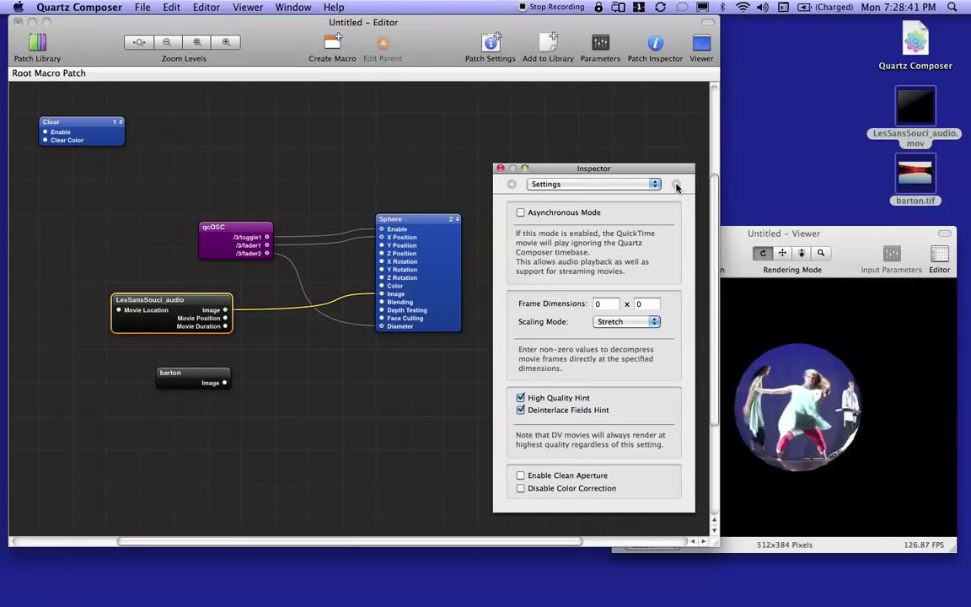
{"action": "left_click", "coordinate": [520, 213]}
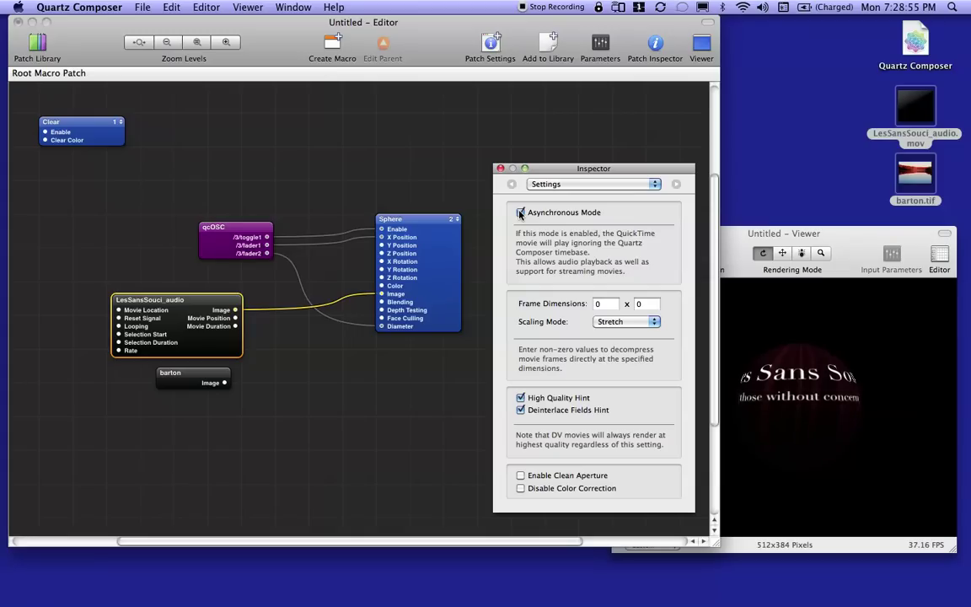
{"action": "left_click", "coordinate": [500, 169]}
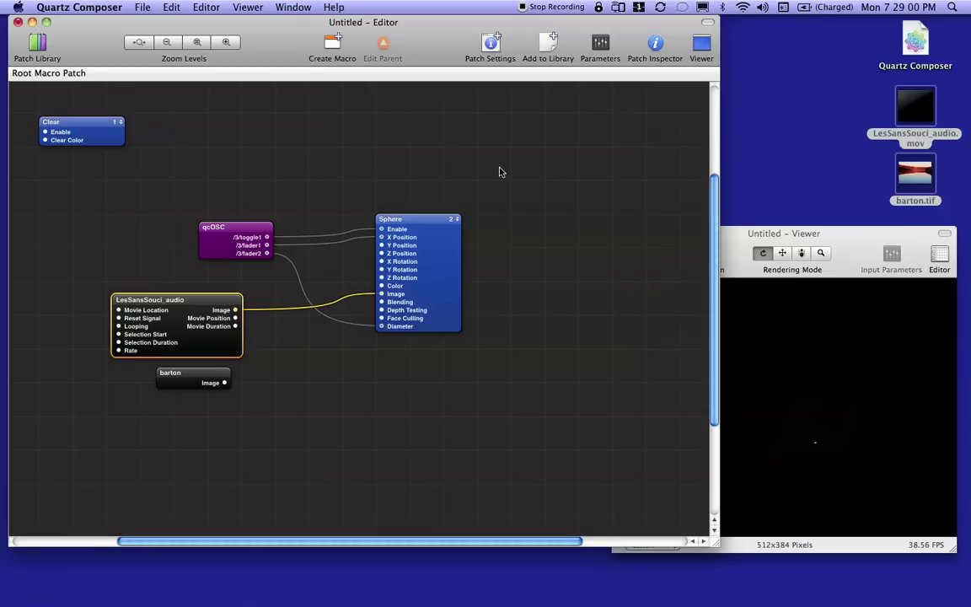
- Raise the system volume to full and return the Viewer window to the front
{"action": "key", "text": "XF86AudioRaiseVolume"}
{"action": "left_click", "coordinate": [814, 417]}
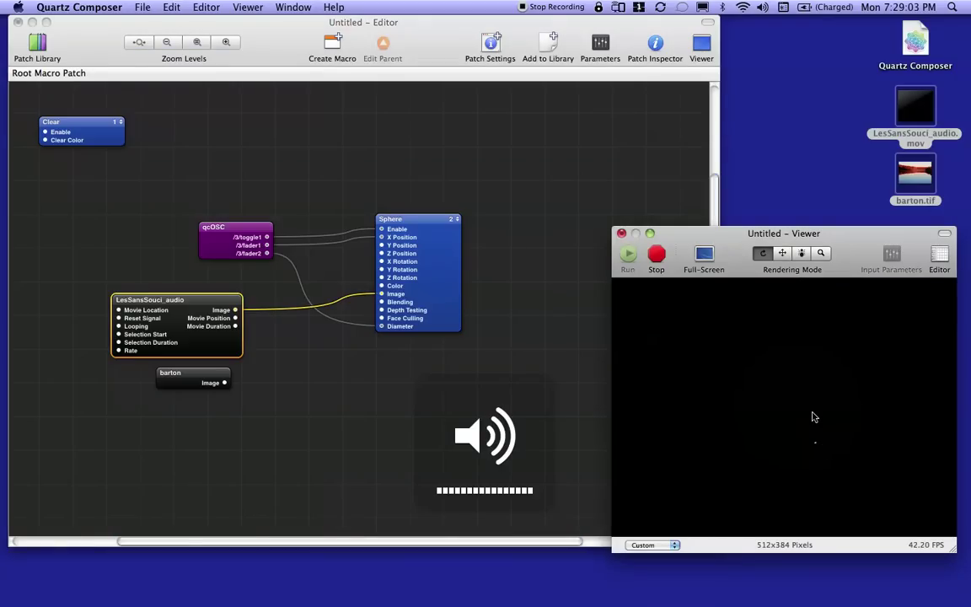